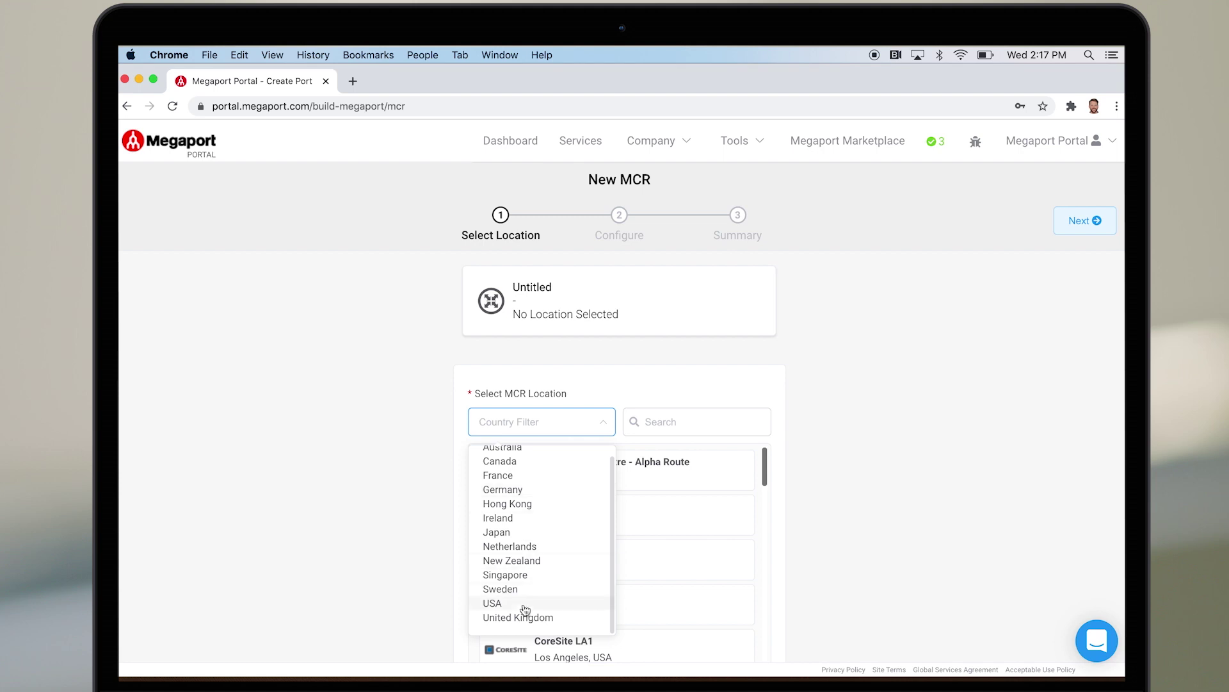
- Place the 1 Gbps Connect over Coffee MCR at Global Switch London East, United Kingdom, and review its summary
{"action": "left_click", "coordinate": [527, 619]}
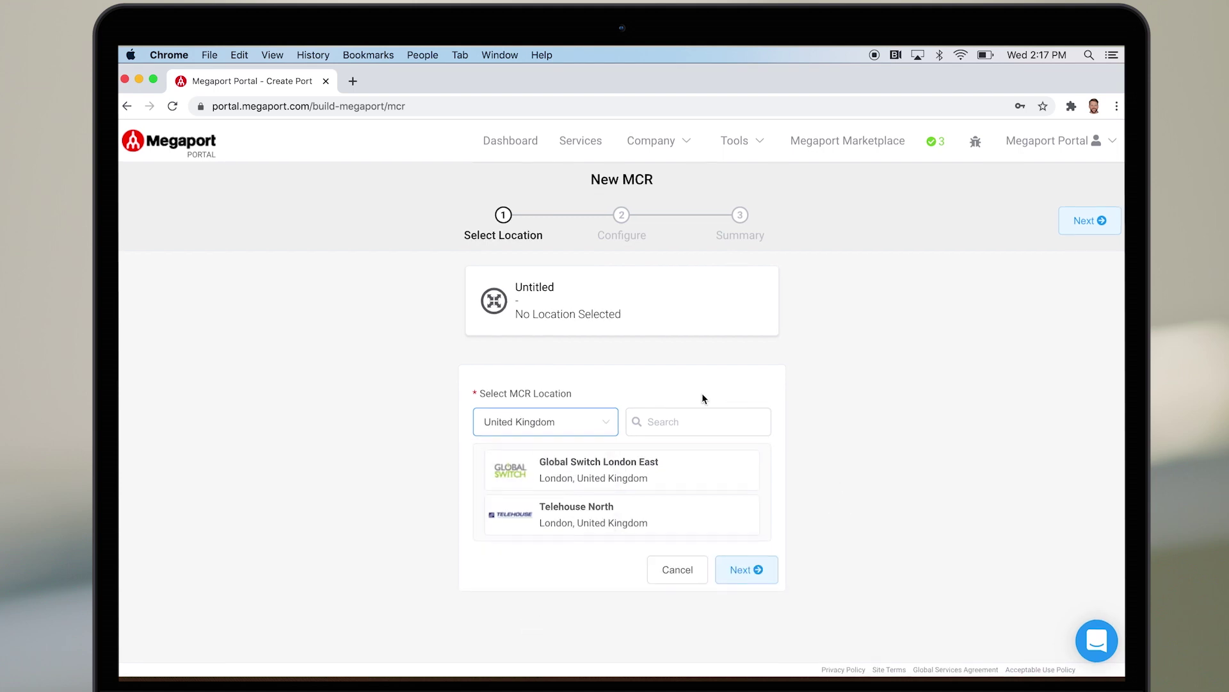
{"action": "left_click", "coordinate": [641, 475]}
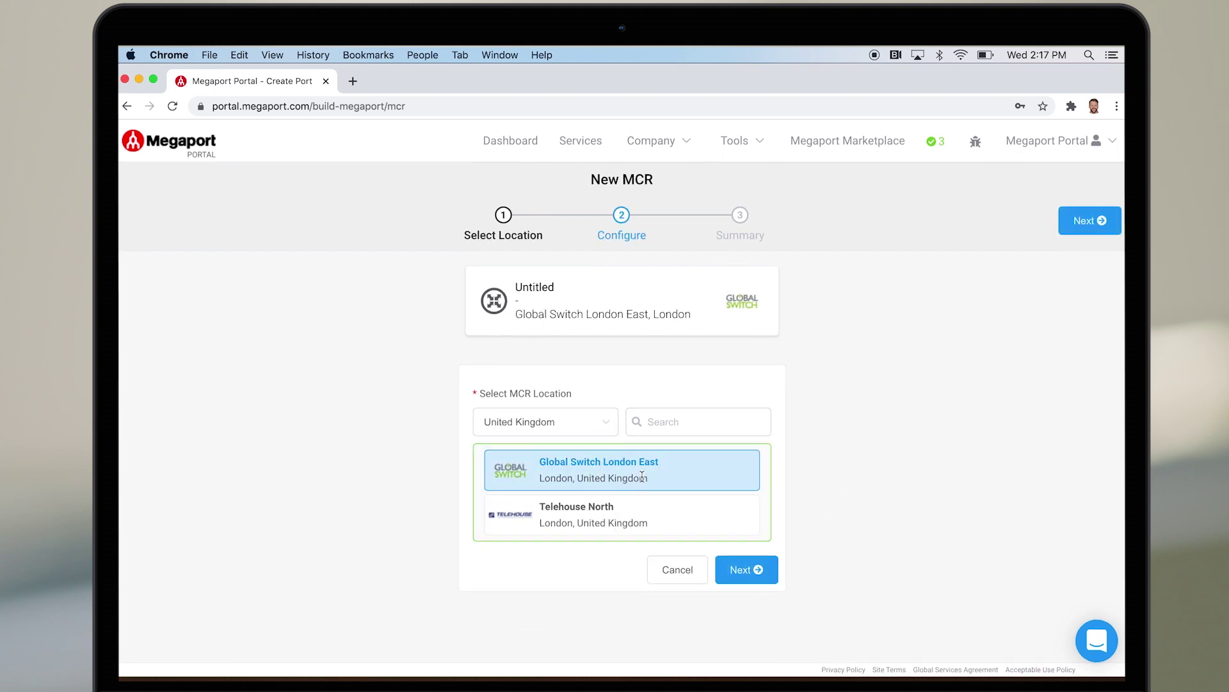
{"action": "left_click", "coordinate": [745, 580]}
{"action": "type", "text": "Connect over Coffee"}
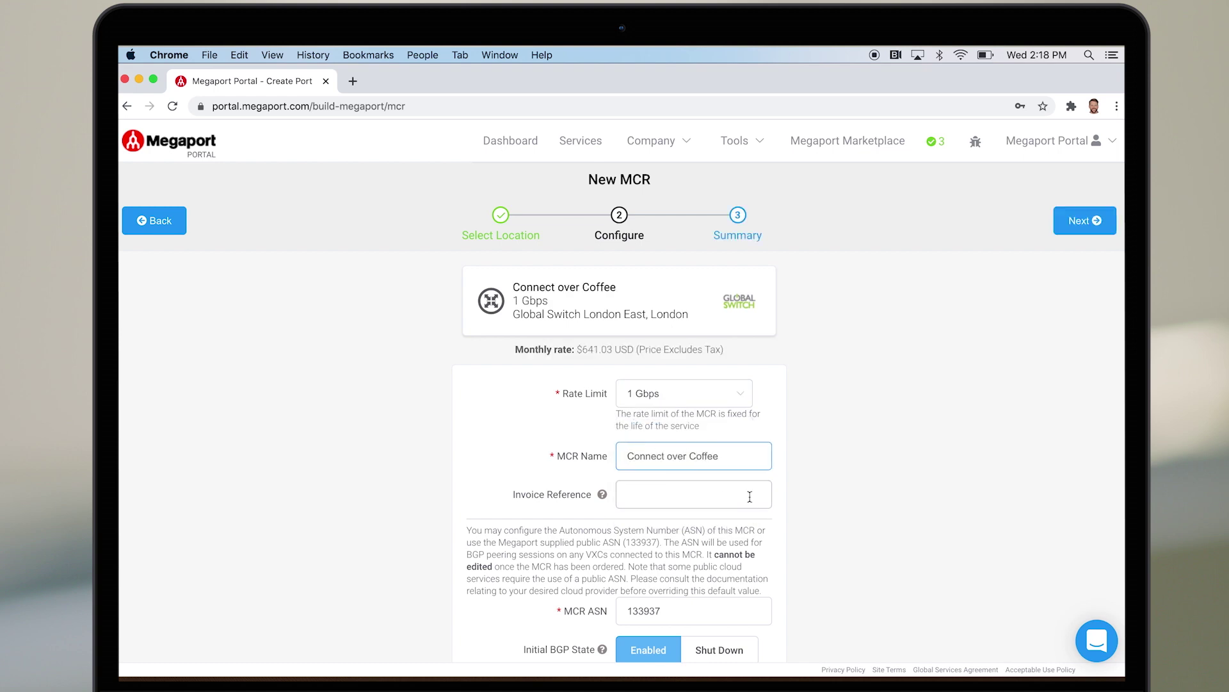
{"action": "scroll", "coordinate": [759, 535], "scroll_direction": "down", "scroll_amount": 2}
{"action": "left_click", "coordinate": [754, 605]}
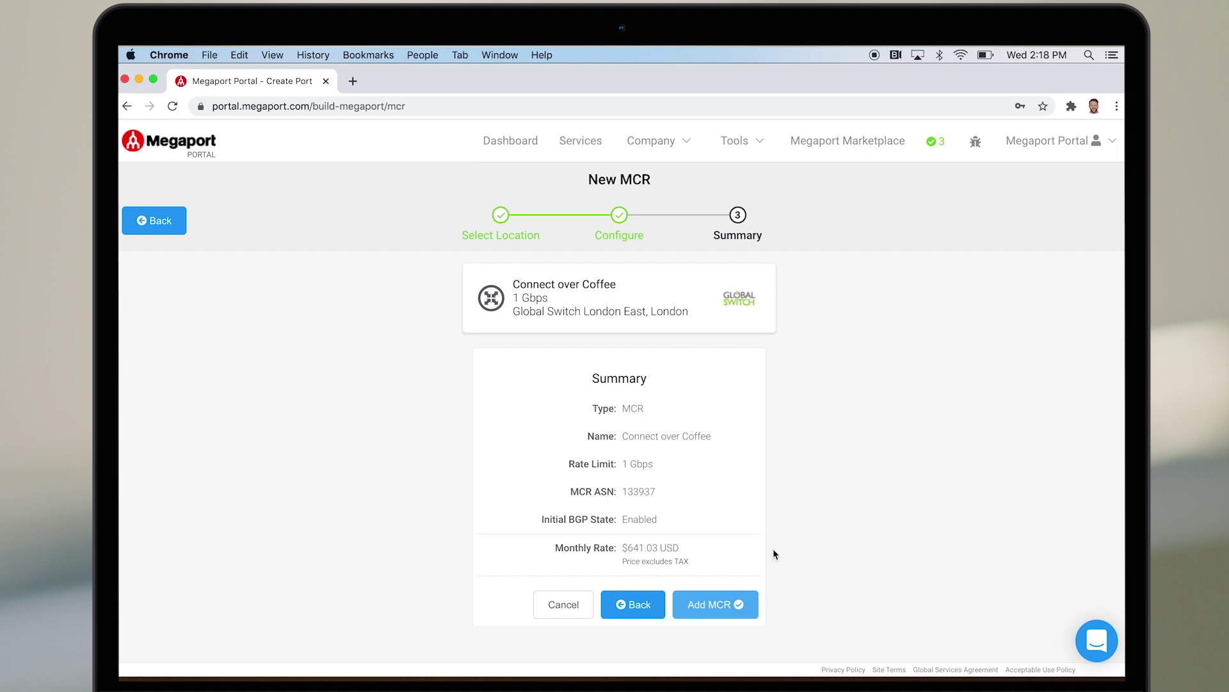
- Add the Connect over Coffee MCR to Configured Services and confirm it with Order Now
{"action": "left_click", "coordinate": [721, 603]}
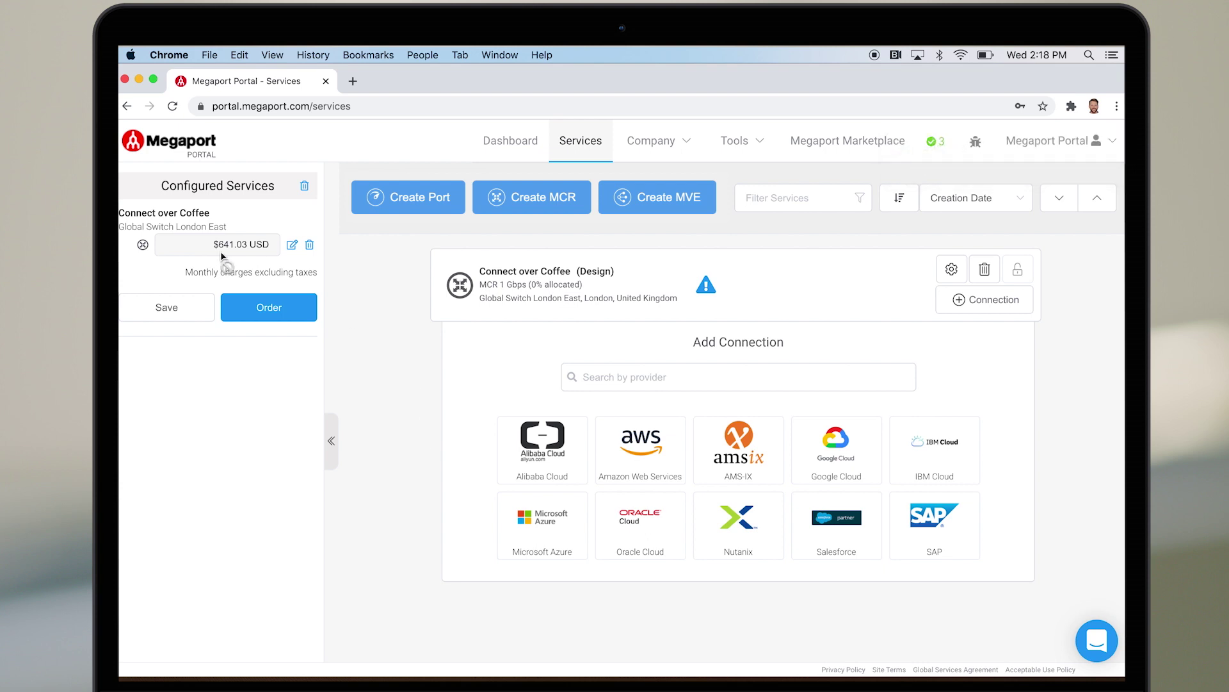
{"action": "left_click", "coordinate": [261, 310]}
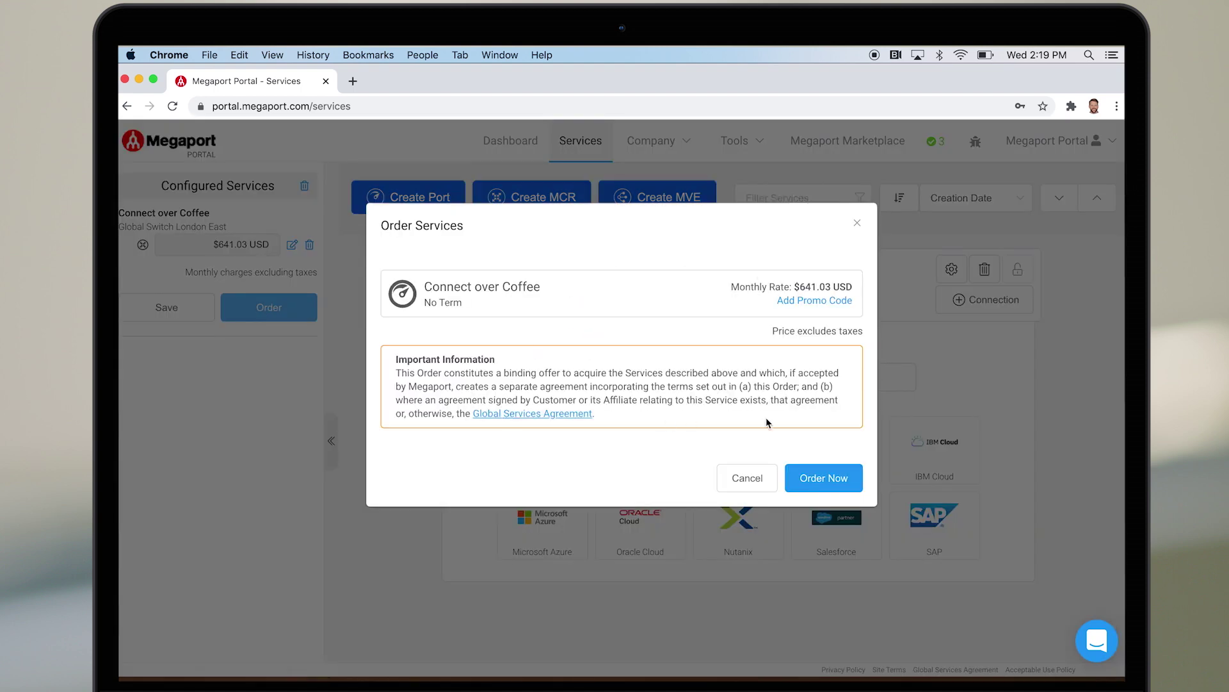
{"action": "left_click", "coordinate": [814, 480]}
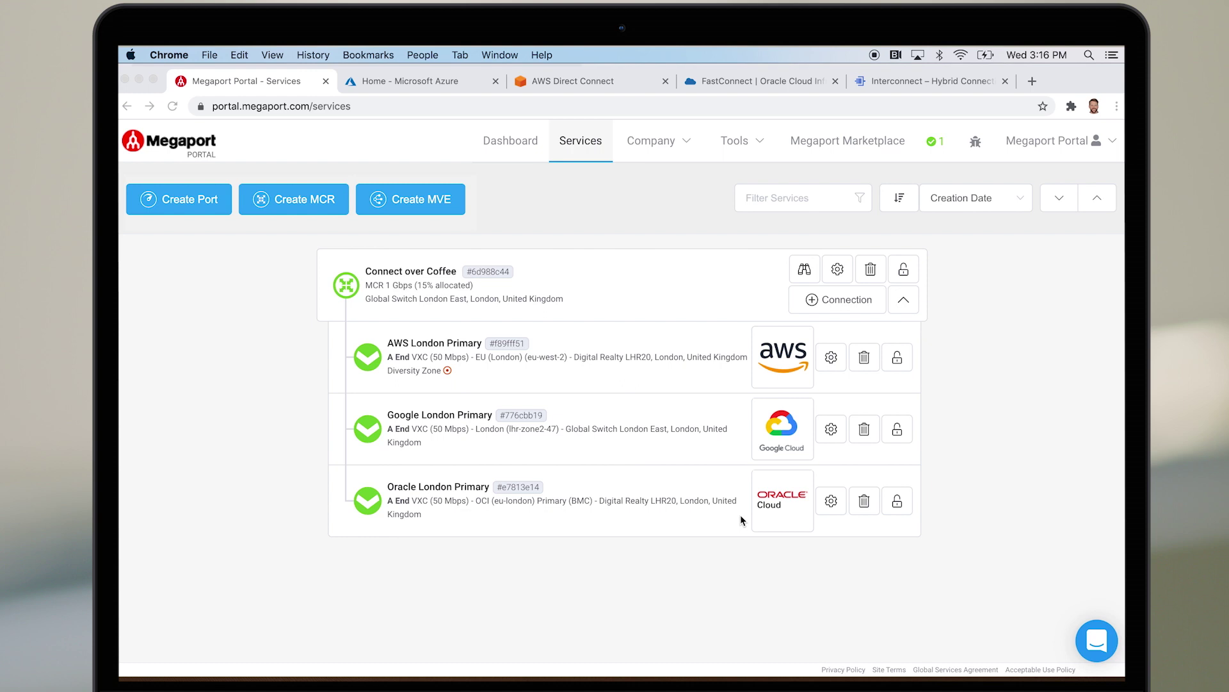
- With the MCR live alongside its AWS, Google and Oracle VXCs, switch to the Azure portal
{"action": "left_click", "coordinate": [397, 84]}
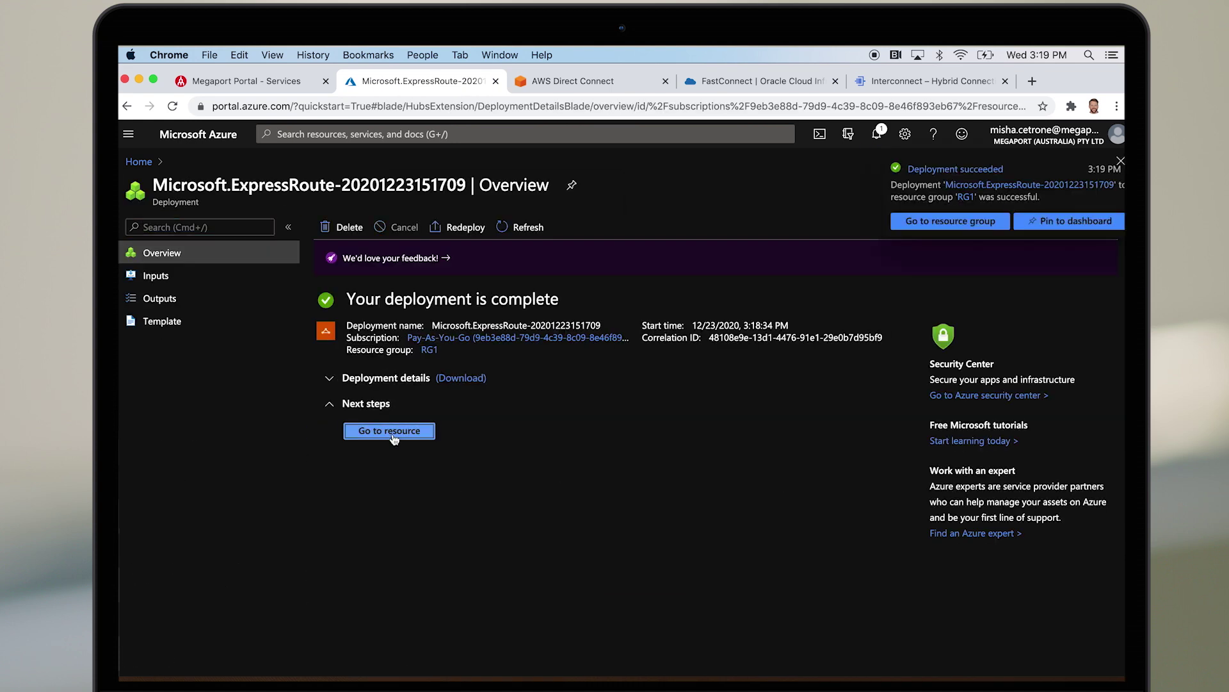
- Open the UK_South ExpressRoute circuit for its service key, then return to Megaport Portal
{"action": "left_click", "coordinate": [391, 433]}
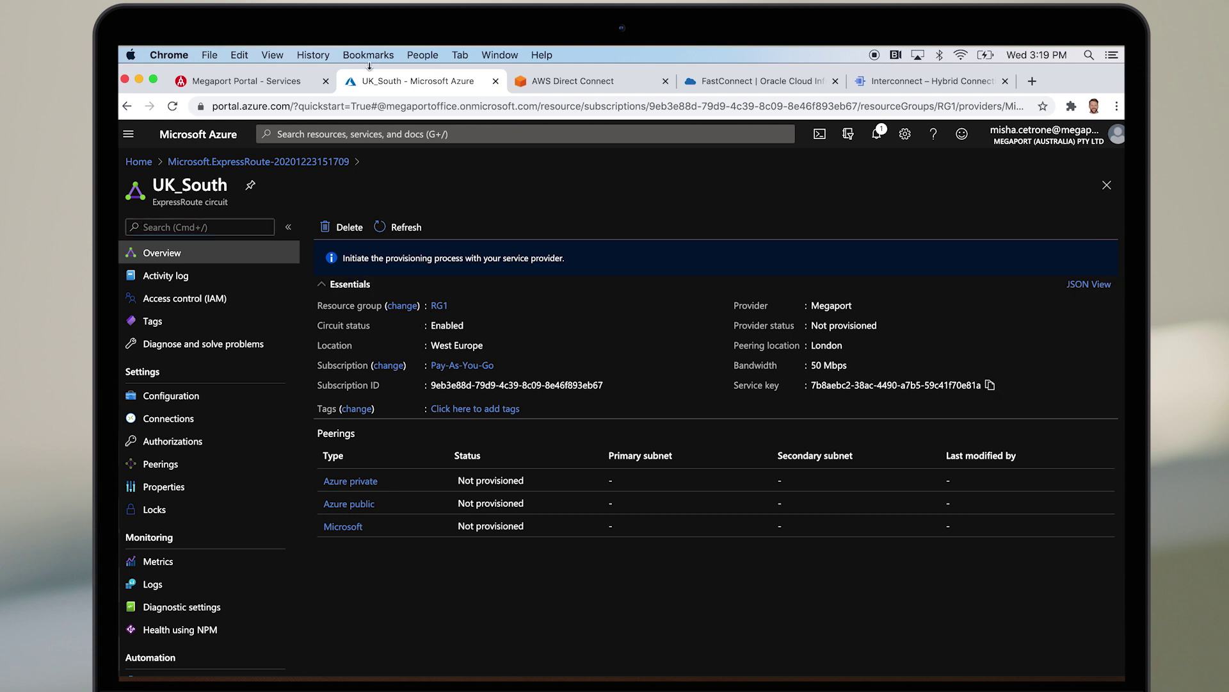
{"action": "left_click", "coordinate": [275, 84]}
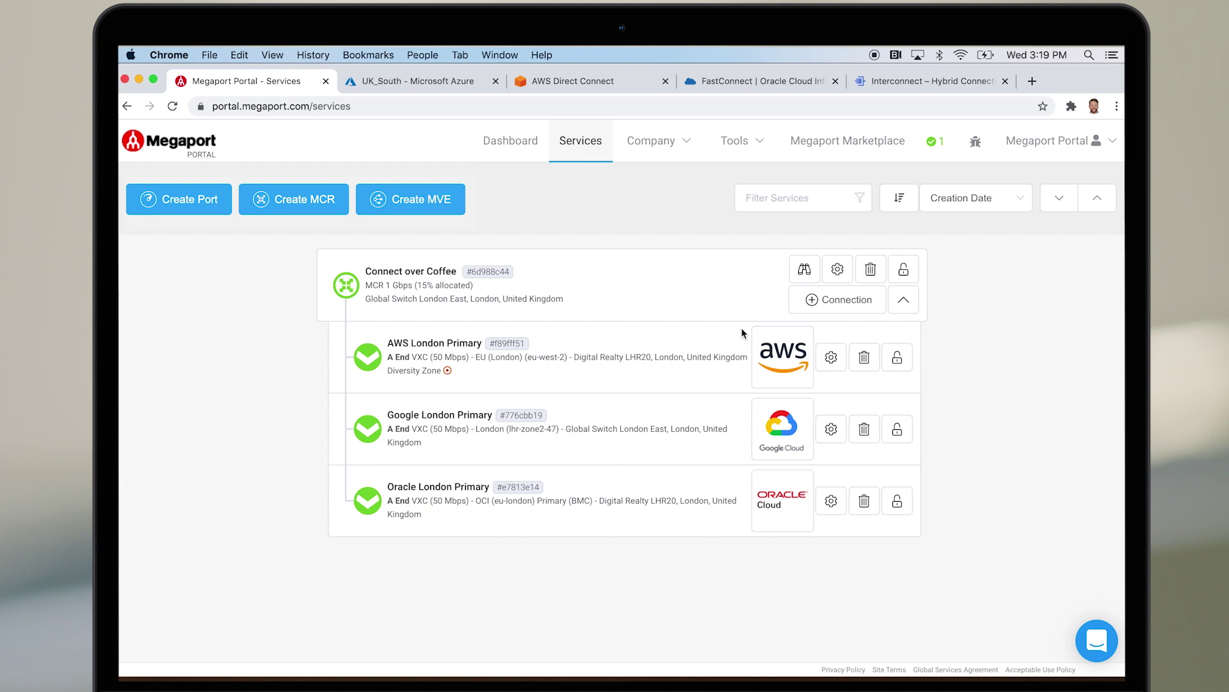
- Start a Microsoft Azure cloud connection from Connect over Coffee, supplying the service key and choosing the London Primary port
{"action": "left_click", "coordinate": [842, 311]}
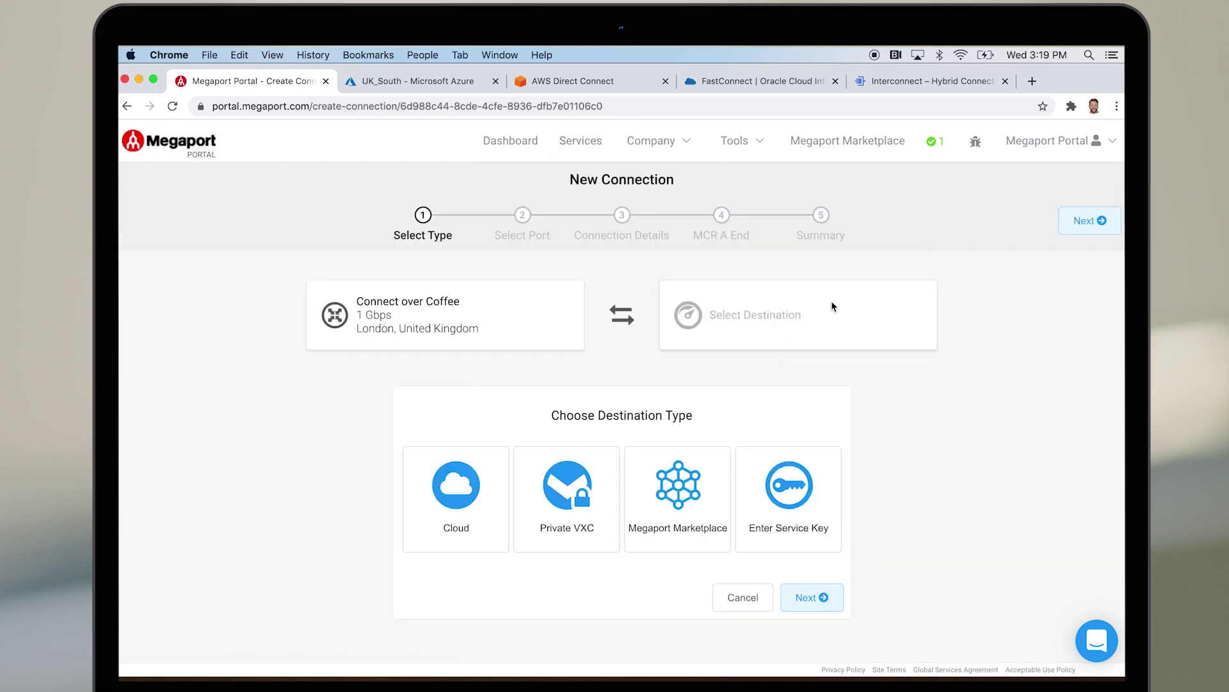
{"action": "left_click", "coordinate": [471, 473]}
{"action": "scroll", "coordinate": [295, 543], "scroll_direction": "down", "scroll_amount": 2}
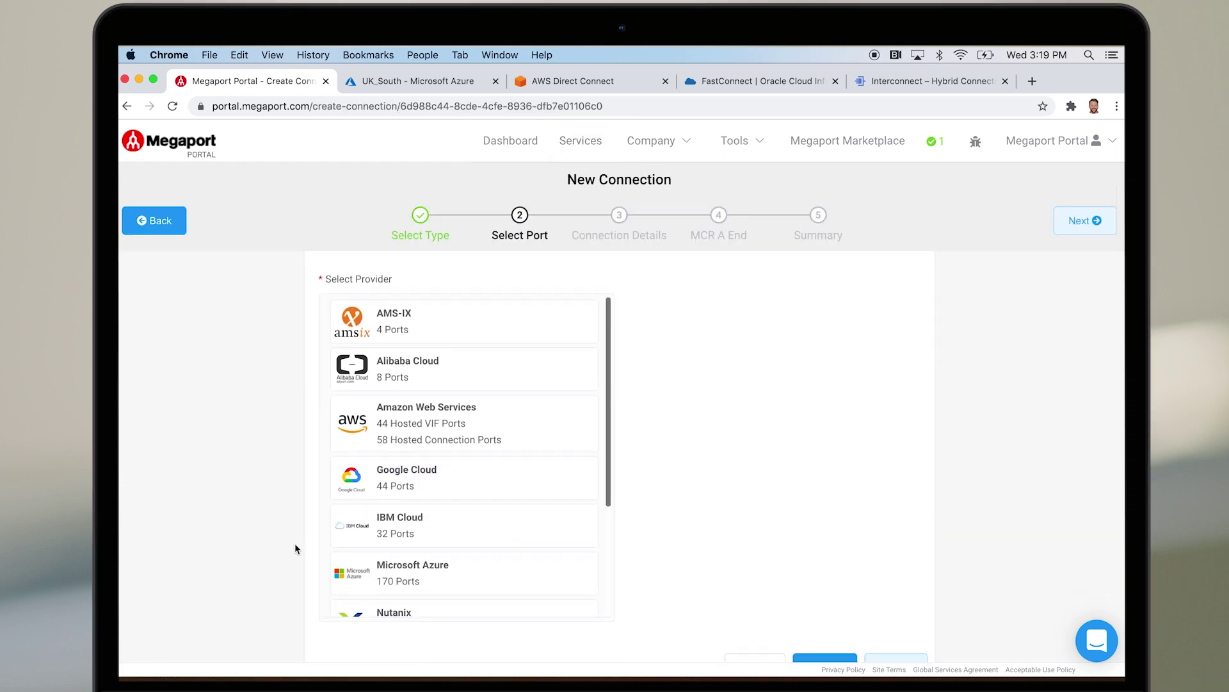
{"action": "scroll", "coordinate": [415, 509], "scroll_direction": "down", "scroll_amount": 1}
{"action": "left_click", "coordinate": [415, 510]}
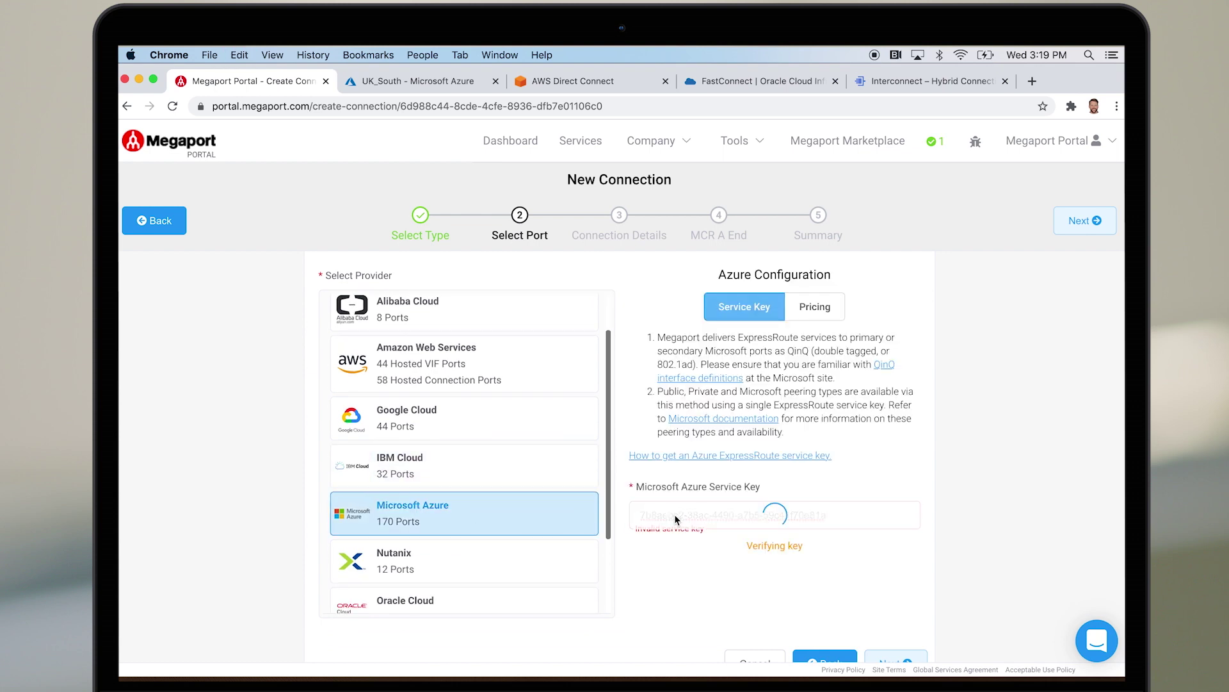
{"action": "scroll", "coordinate": [932, 490], "scroll_direction": "down", "scroll_amount": 2}
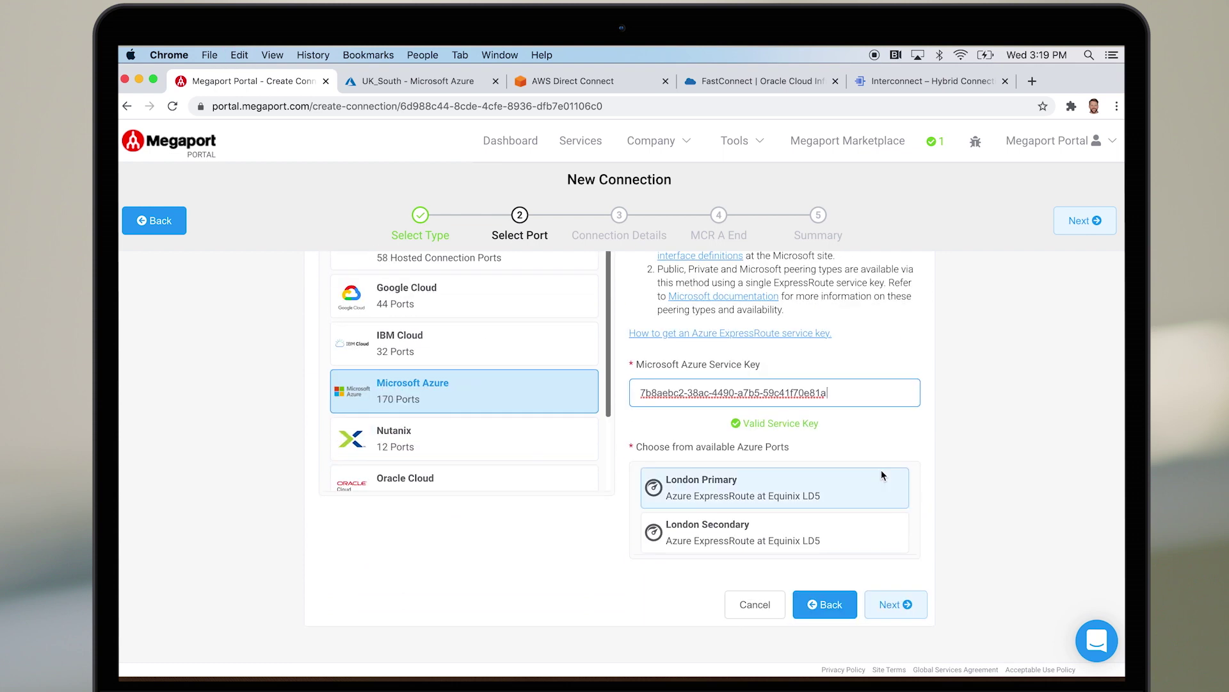
{"action": "left_click", "coordinate": [741, 529]}
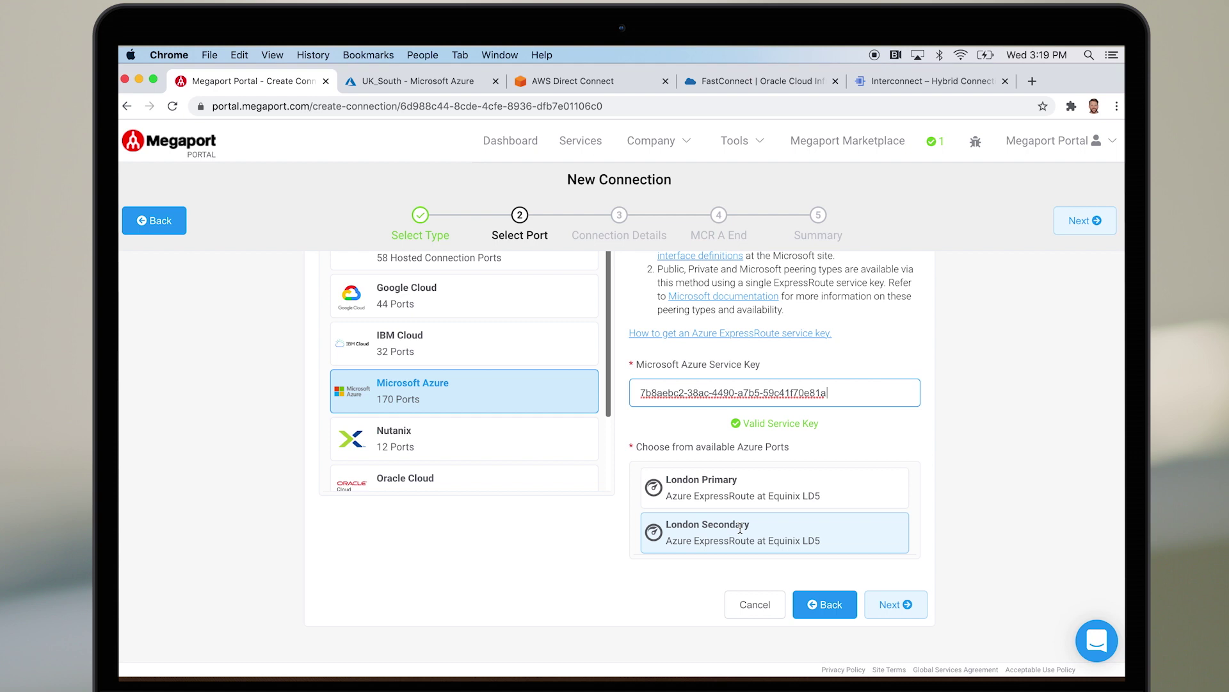
{"action": "left_click", "coordinate": [652, 491]}
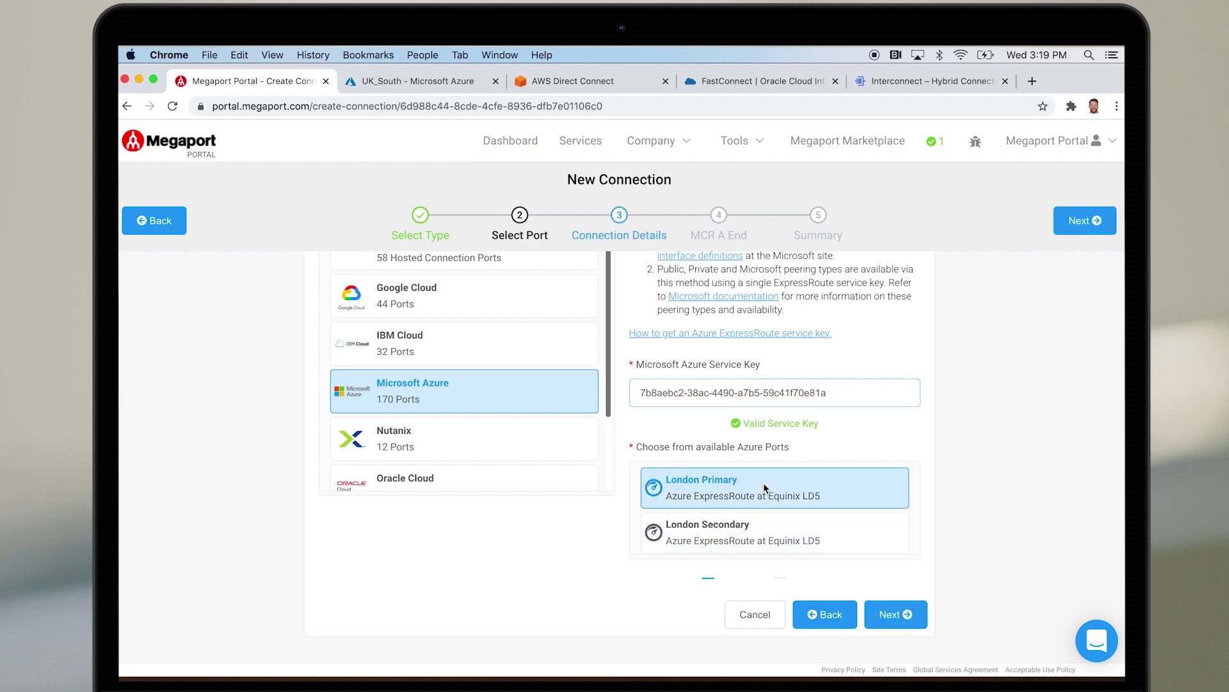
- Name the connection Azure London Primary and advance to its summary
{"action": "left_click", "coordinate": [885, 647]}
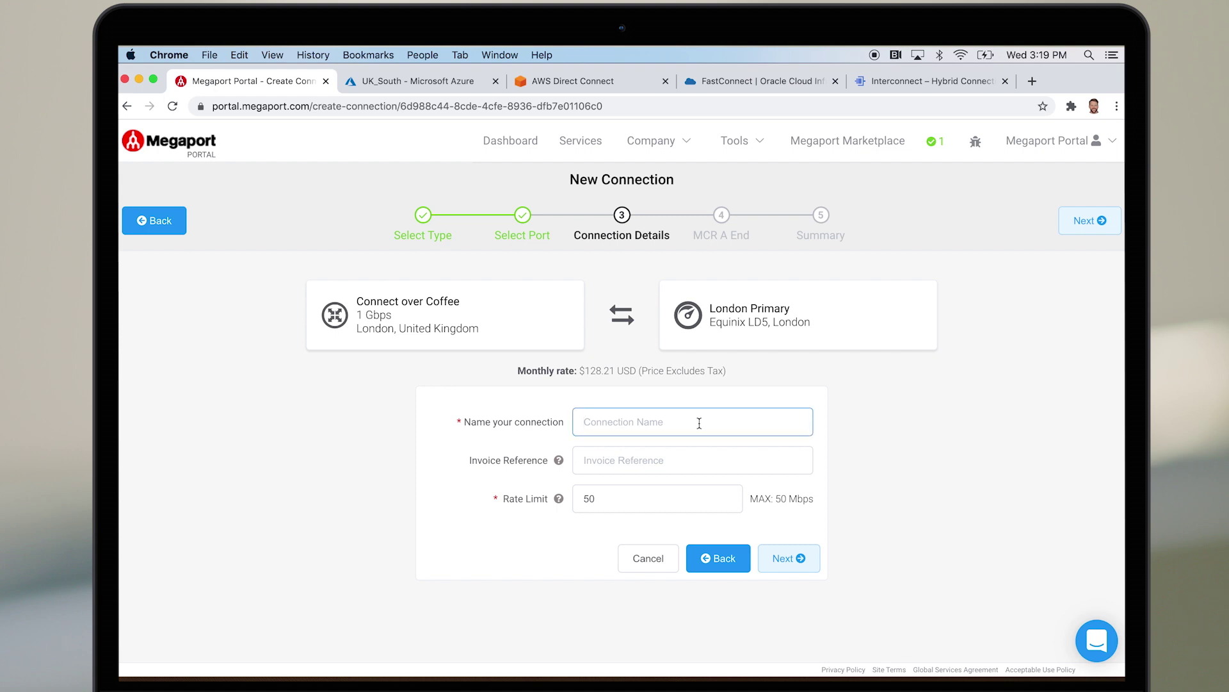
{"action": "type", "text": "Azure London Primary"}
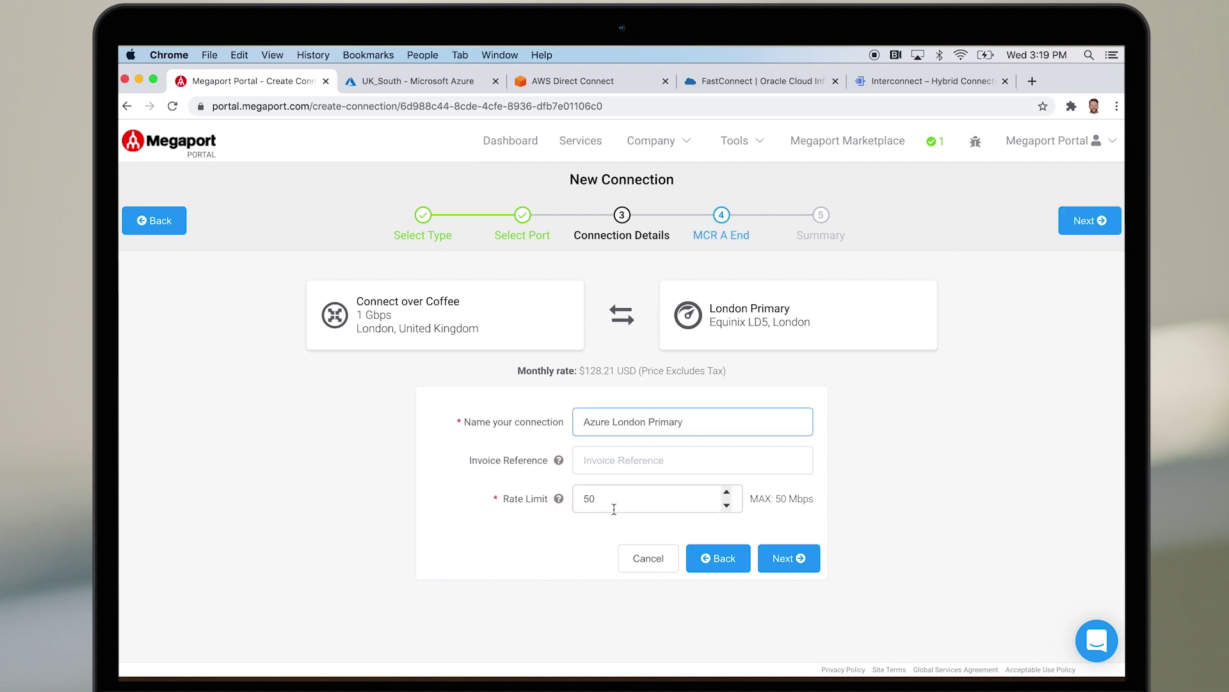
{"action": "left_click", "coordinate": [778, 559]}
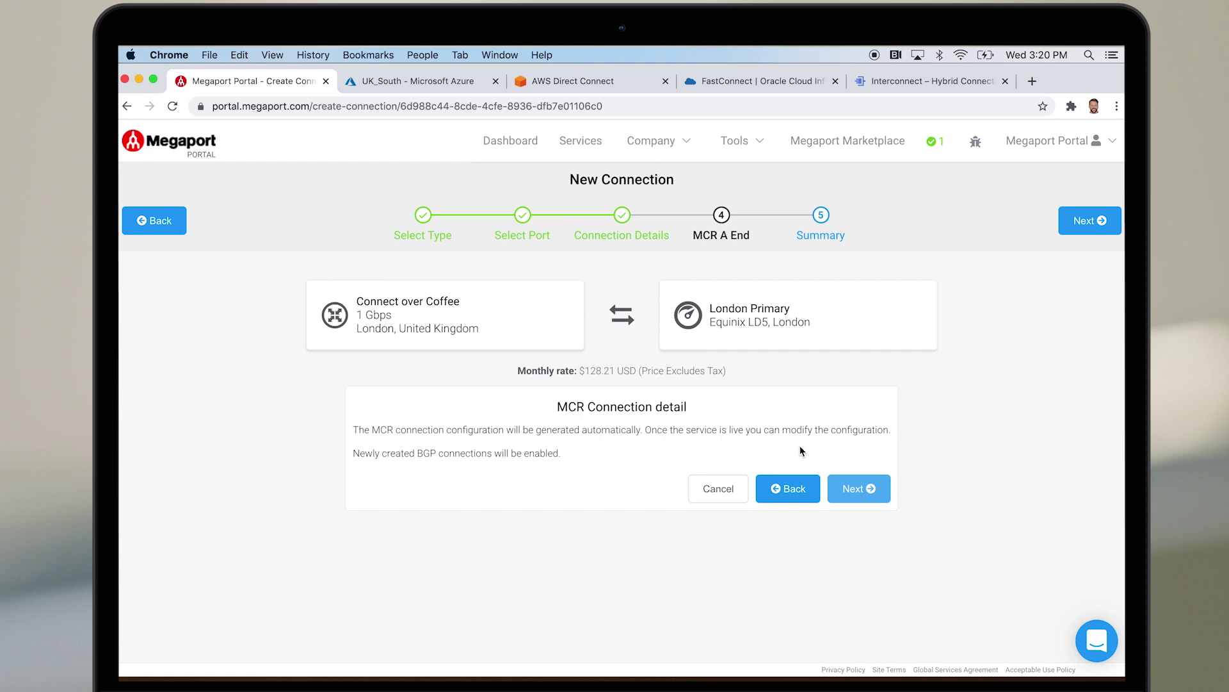
{"action": "left_click", "coordinate": [844, 490]}
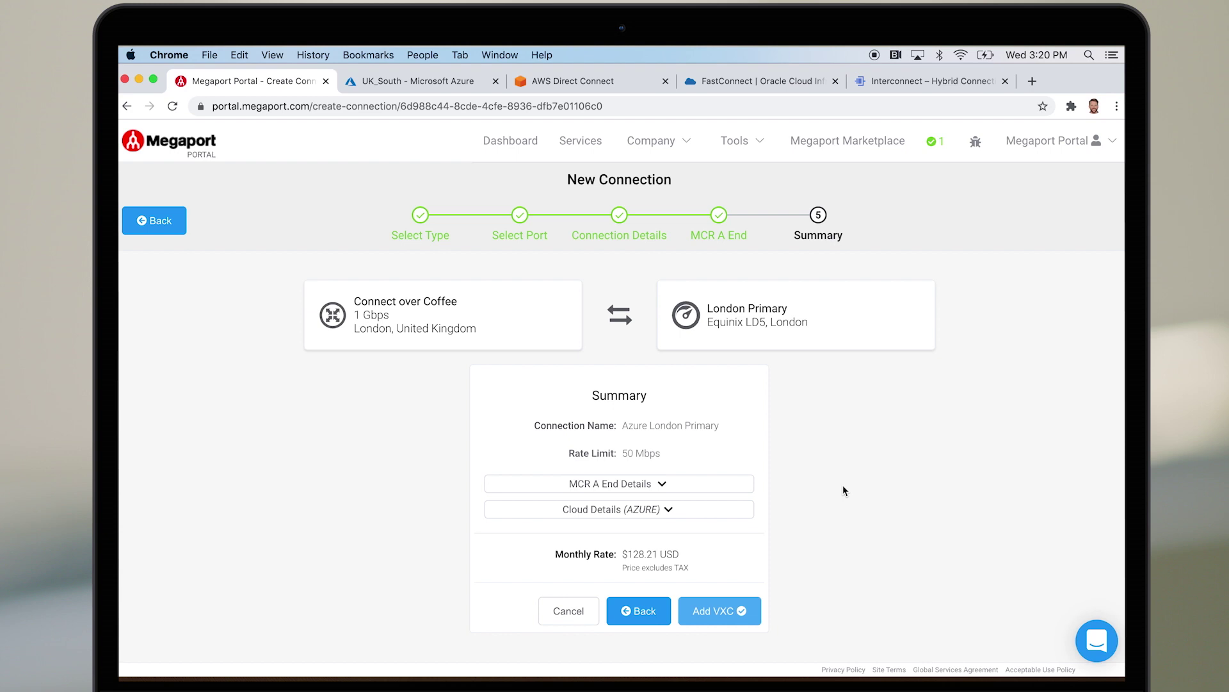
- Add the Azure London Primary VXC to services and open its order
{"action": "left_click", "coordinate": [716, 611]}
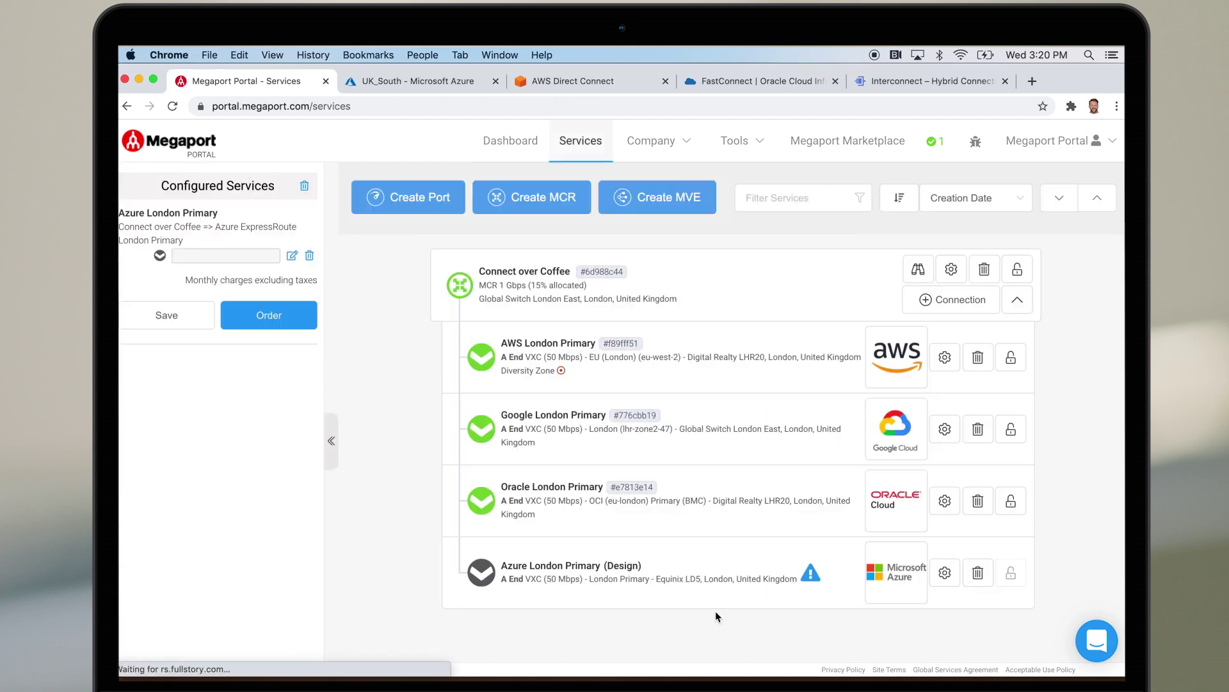
{"action": "left_click", "coordinate": [271, 327]}
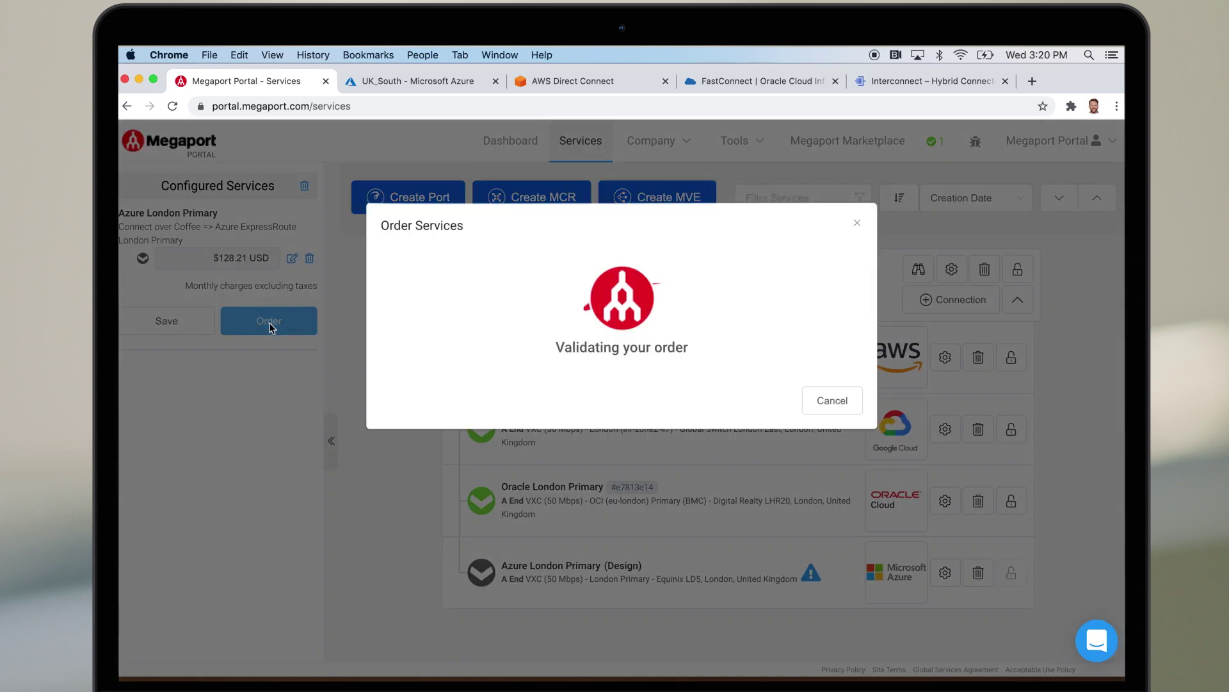